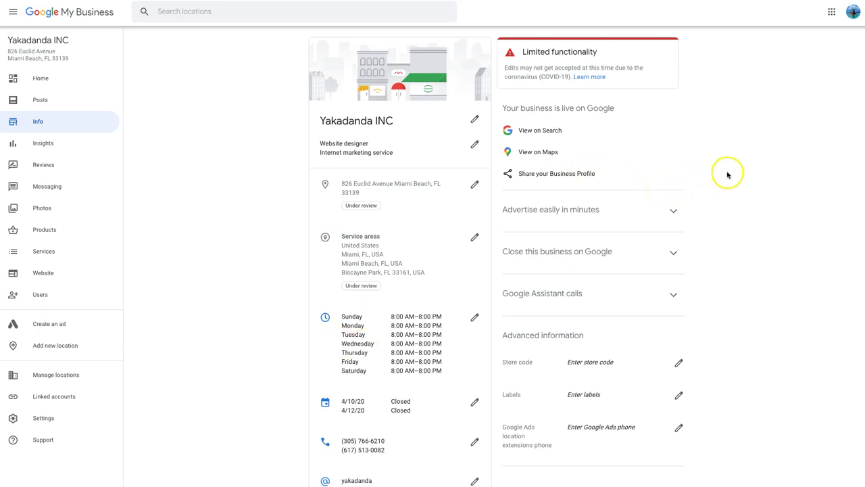
Open the business category settings, then close them without changing anything
{"action": "scroll", "coordinate": [209, 101], "scroll_direction": "down", "scroll_amount": 1}
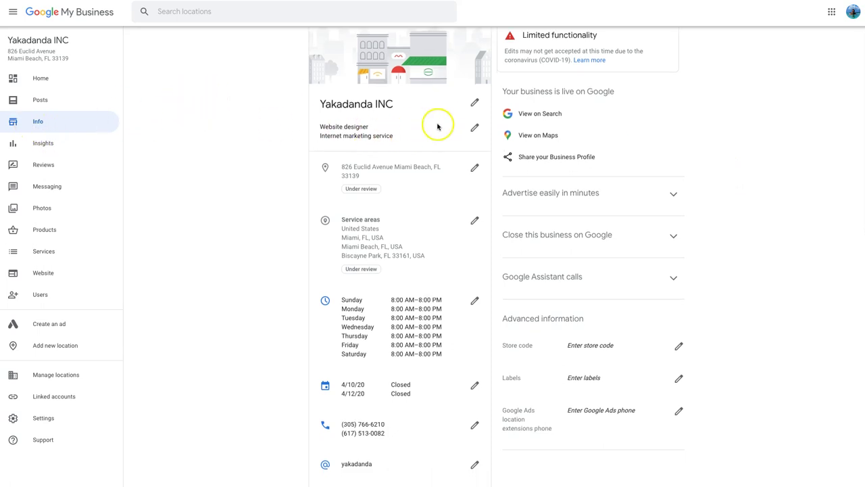
{"action": "left_click", "coordinate": [337, 129]}
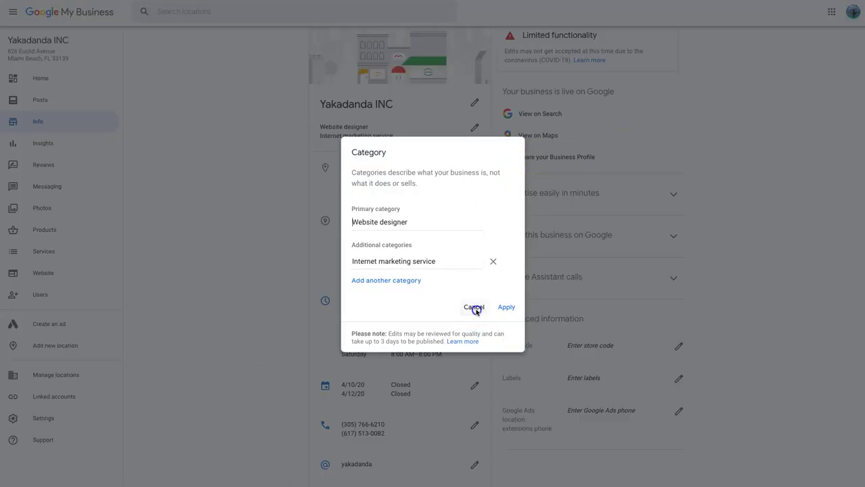
{"action": "left_click", "coordinate": [471, 306]}
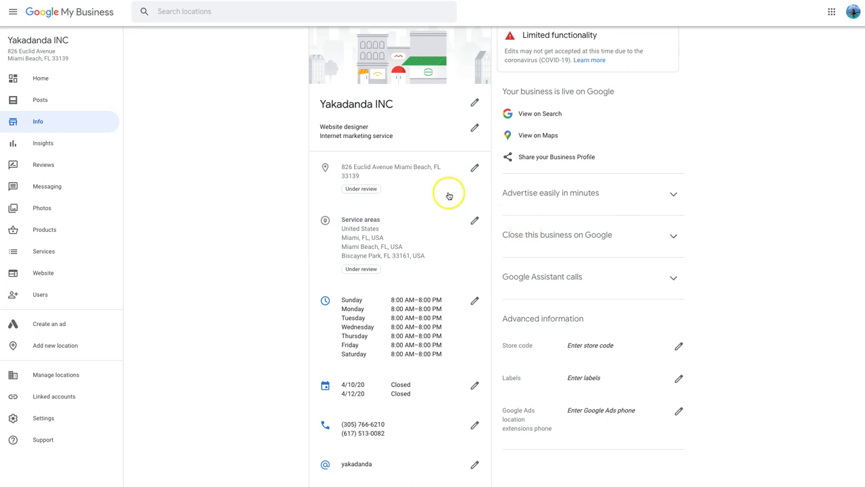
Open the business address for editing, then close it without saving changes
{"action": "scroll", "coordinate": [453, 193], "scroll_direction": "down", "scroll_amount": 2}
{"action": "scroll", "coordinate": [702, 187], "scroll_direction": "up", "scroll_amount": 2}
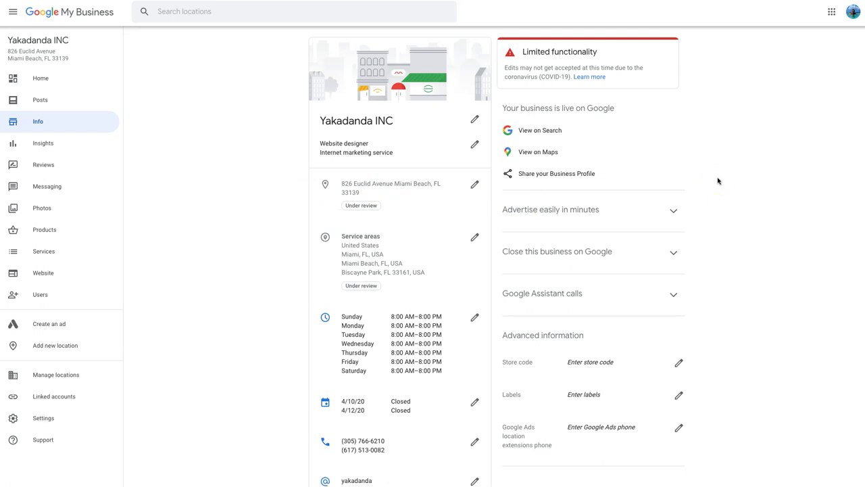
{"action": "left_click", "coordinate": [475, 185]}
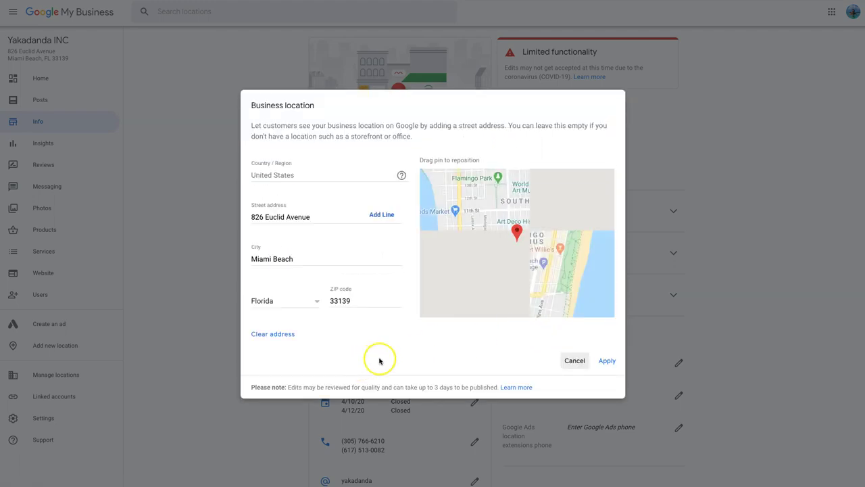
{"action": "left_click", "coordinate": [571, 361]}
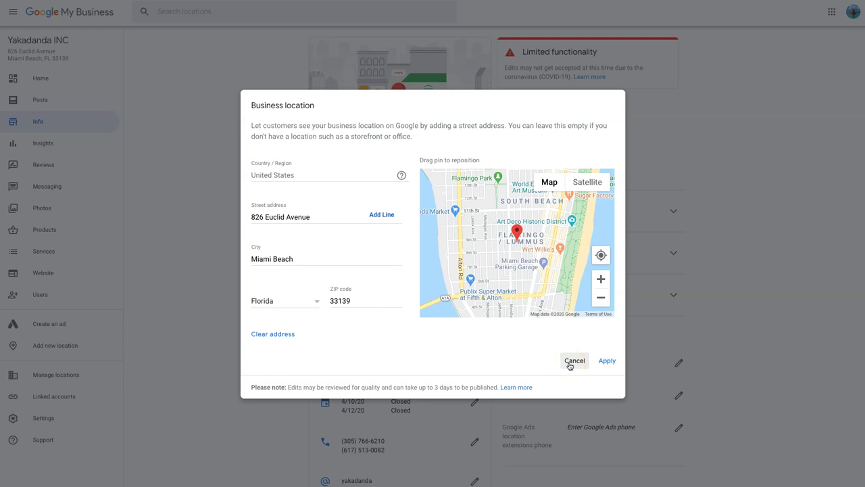
{"action": "left_click", "coordinate": [572, 362]}
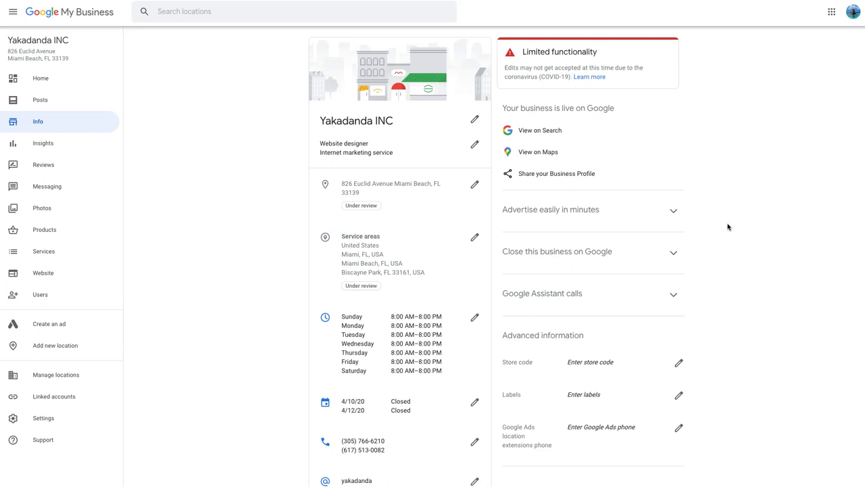
Move down through the remaining Info page fields, selecting several along the way
{"action": "scroll", "coordinate": [728, 227], "scroll_direction": "down", "scroll_amount": 1}
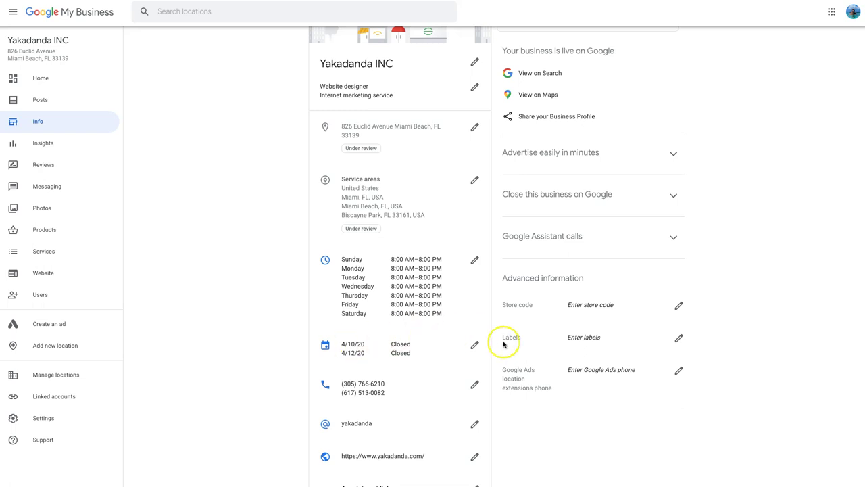
{"action": "scroll", "coordinate": [365, 365], "scroll_direction": "down", "scroll_amount": 2}
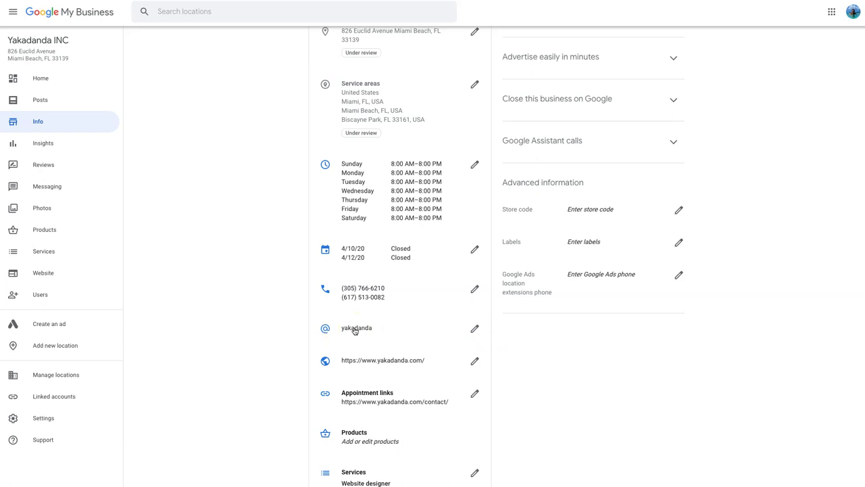
{"action": "left_click", "coordinate": [327, 327]}
{"action": "scroll", "coordinate": [346, 393], "scroll_direction": "down", "scroll_amount": 1}
{"action": "scroll", "coordinate": [346, 394], "scroll_direction": "down", "scroll_amount": 2}
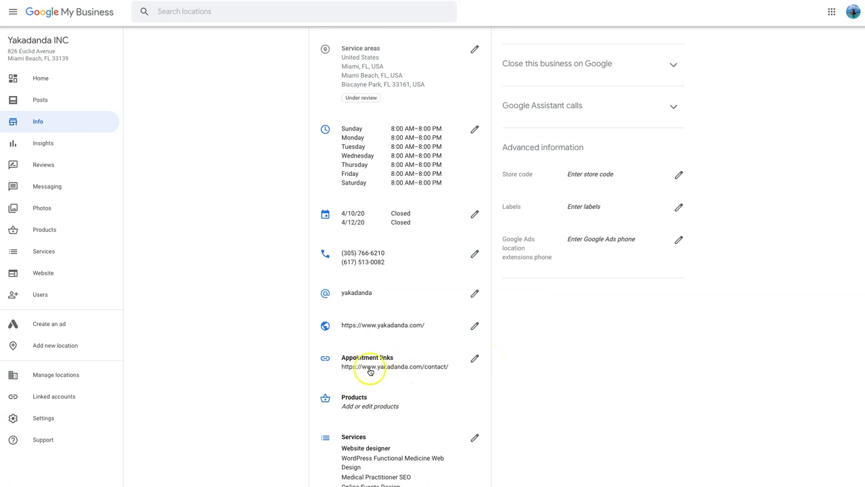
{"action": "scroll", "coordinate": [405, 368], "scroll_direction": "down", "scroll_amount": 3}
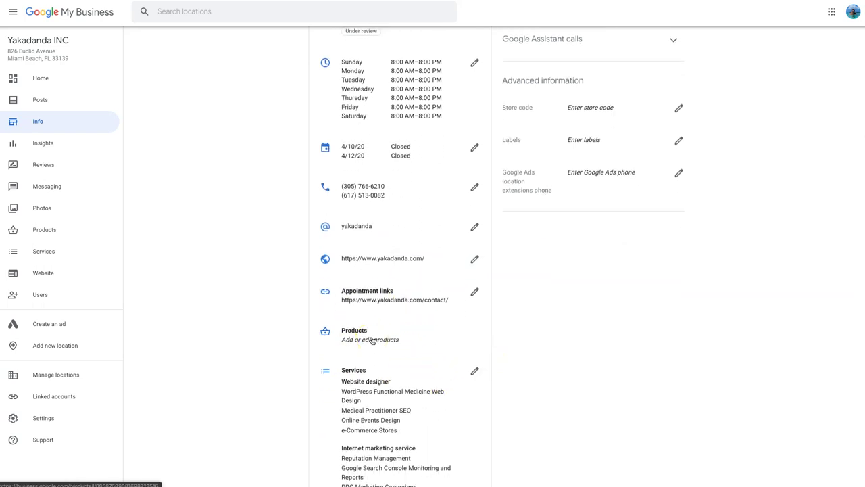
{"action": "left_click", "coordinate": [373, 340]}
{"action": "scroll", "coordinate": [359, 336], "scroll_direction": "down", "scroll_amount": 3}
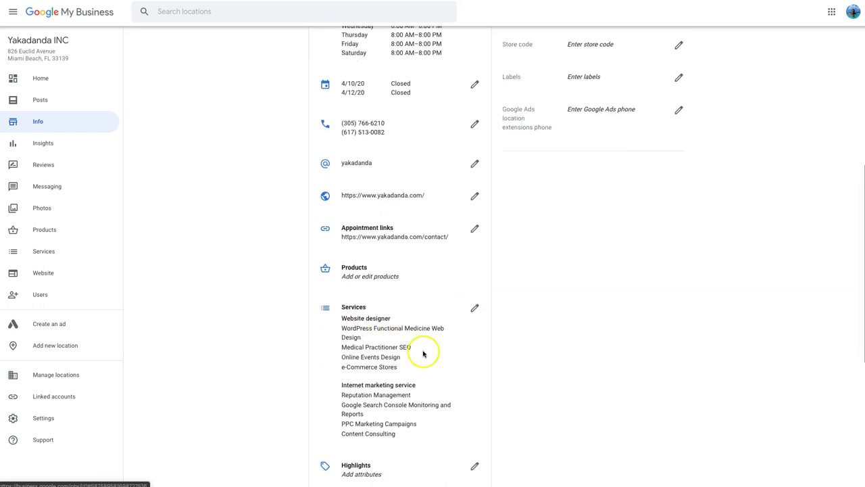
{"action": "scroll", "coordinate": [396, 329], "scroll_direction": "down", "scroll_amount": 3}
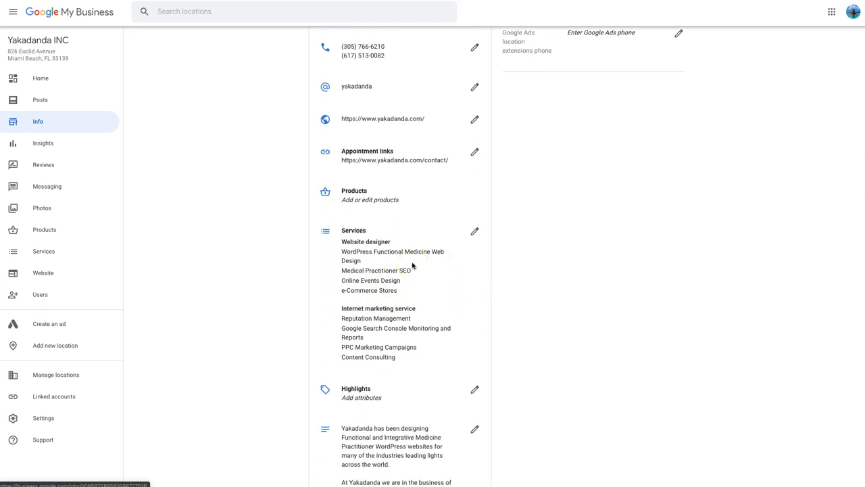
{"action": "left_click", "coordinate": [368, 236]}
Open the Highlights attributes, then close them without applying any
{"action": "scroll", "coordinate": [406, 297], "scroll_direction": "down", "scroll_amount": 2}
{"action": "left_click", "coordinate": [475, 264]}
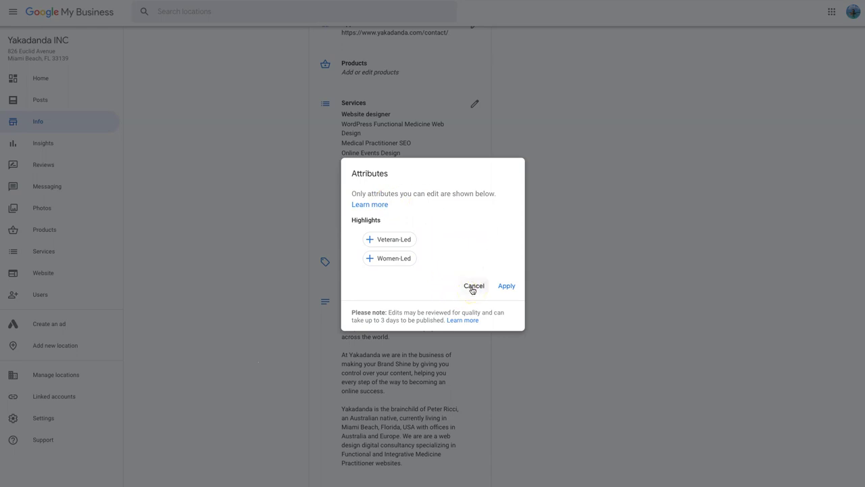
{"action": "left_click", "coordinate": [472, 290]}
Go to the listing's Photos page through 'Add photos' at the bottom of the info card
{"action": "scroll", "coordinate": [548, 277], "scroll_direction": "down", "scroll_amount": 1}
{"action": "scroll", "coordinate": [368, 304], "scroll_direction": "down", "scroll_amount": 2}
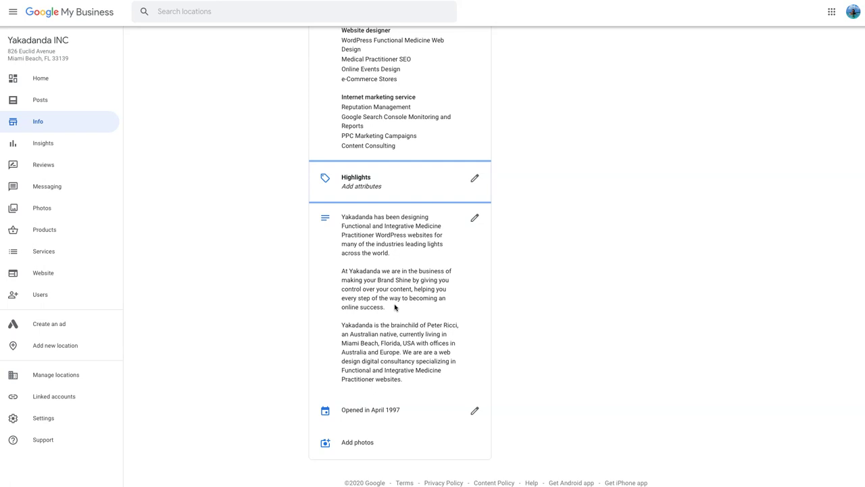
{"action": "scroll", "coordinate": [440, 264], "scroll_direction": "down", "scroll_amount": 1}
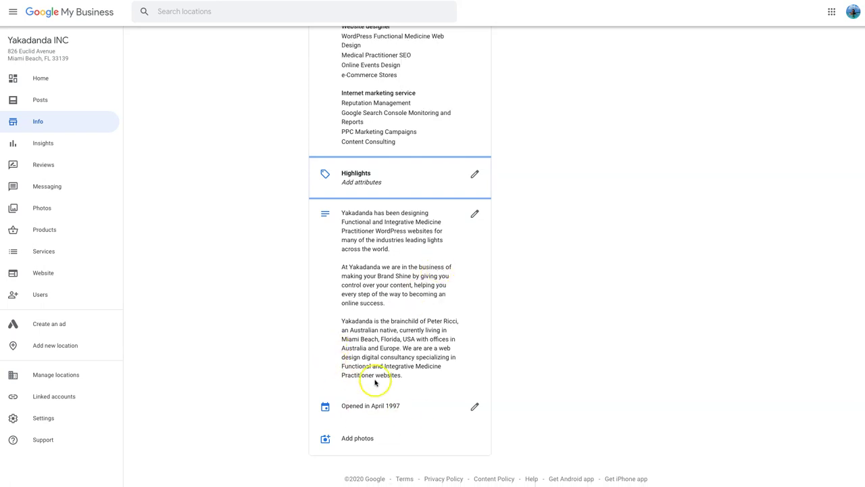
{"action": "scroll", "coordinate": [566, 332], "scroll_direction": "up", "scroll_amount": 5}
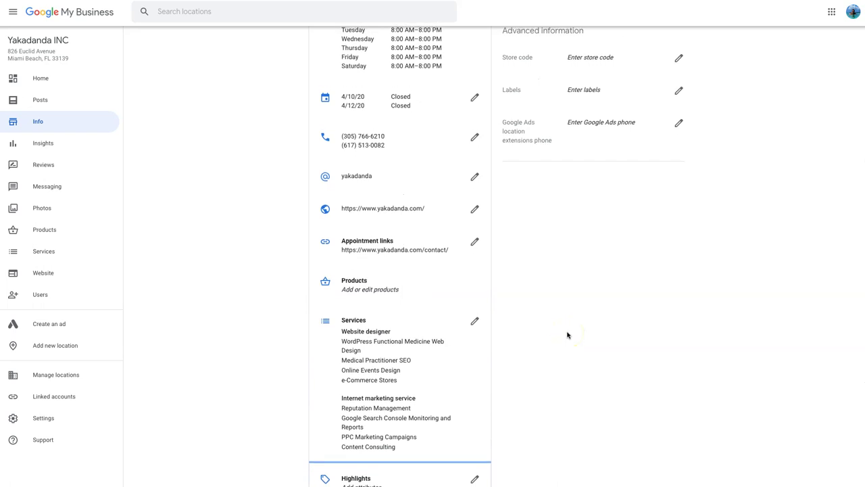
{"action": "scroll", "coordinate": [568, 335], "scroll_direction": "down", "scroll_amount": 5}
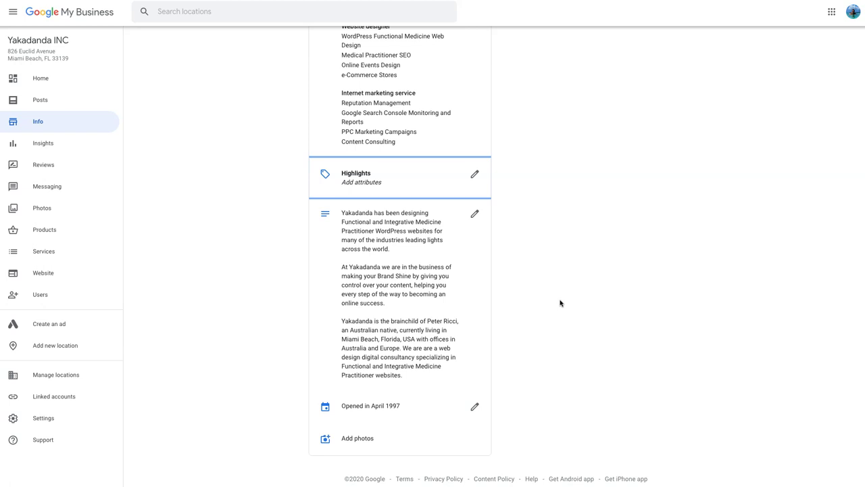
{"action": "left_click", "coordinate": [619, 292]}
{"action": "left_click", "coordinate": [359, 438]}
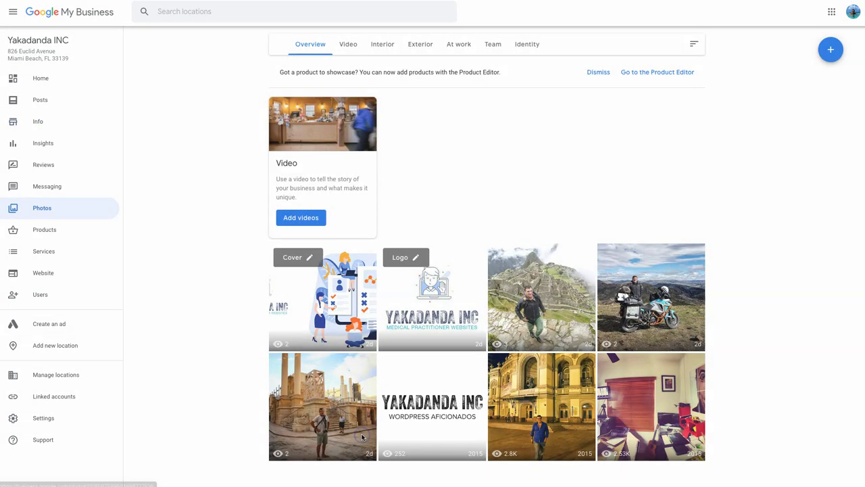
{"action": "scroll", "coordinate": [399, 227], "scroll_direction": "down", "scroll_amount": 1}
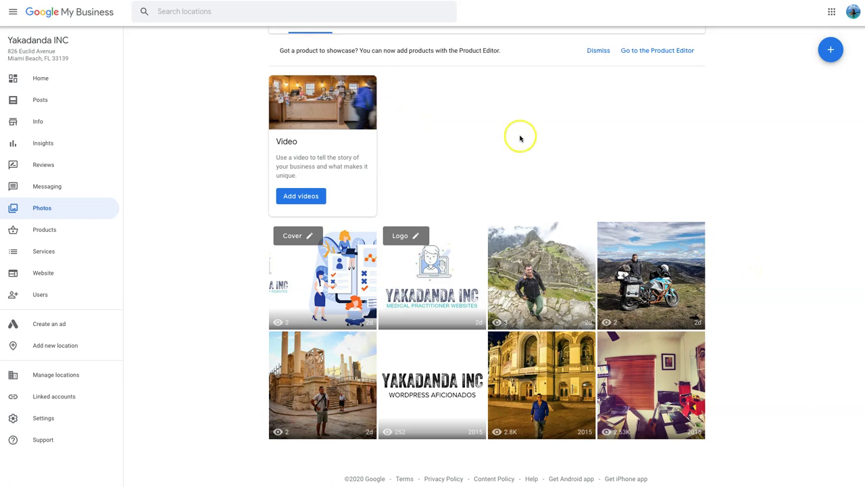
{"action": "scroll", "coordinate": [520, 139], "scroll_direction": "up", "scroll_amount": 1}
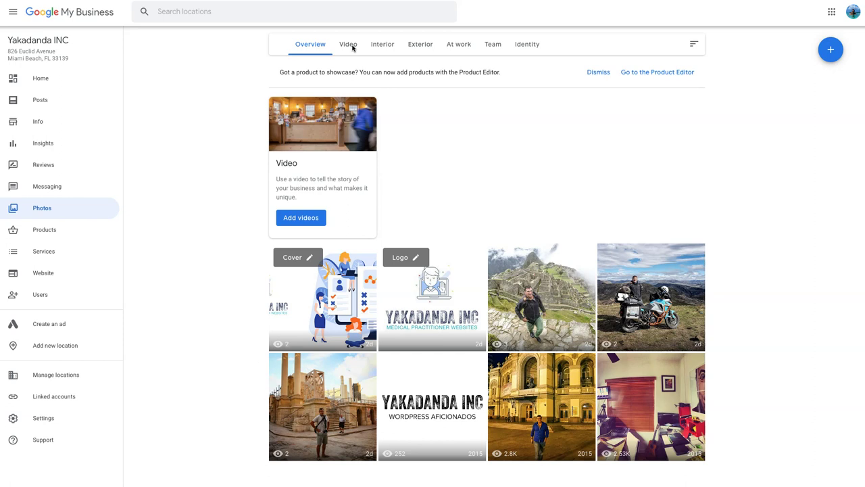
{"action": "left_click", "coordinate": [385, 47]}
{"action": "scroll", "coordinate": [508, 193], "scroll_direction": "down", "scroll_amount": 1}
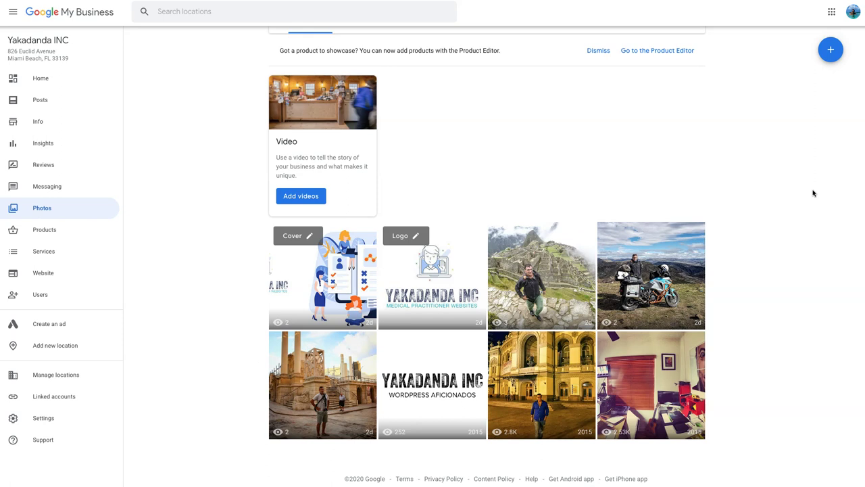
{"action": "scroll", "coordinate": [702, 144], "scroll_direction": "up", "scroll_amount": 1}
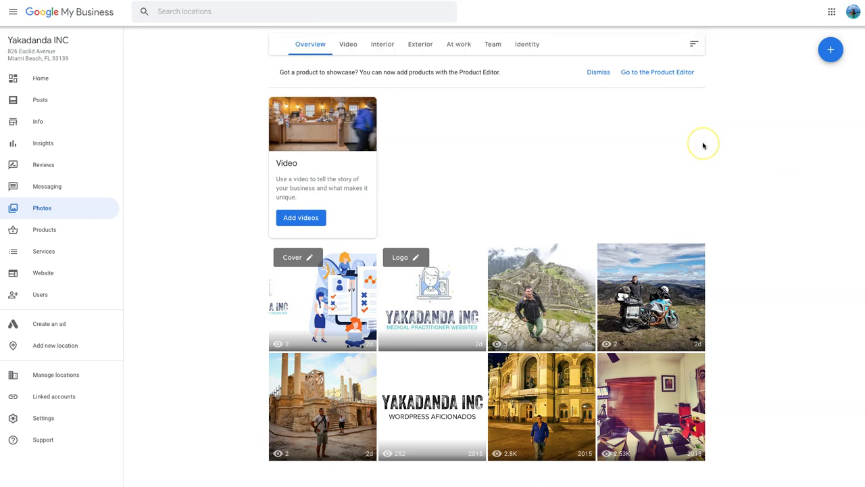